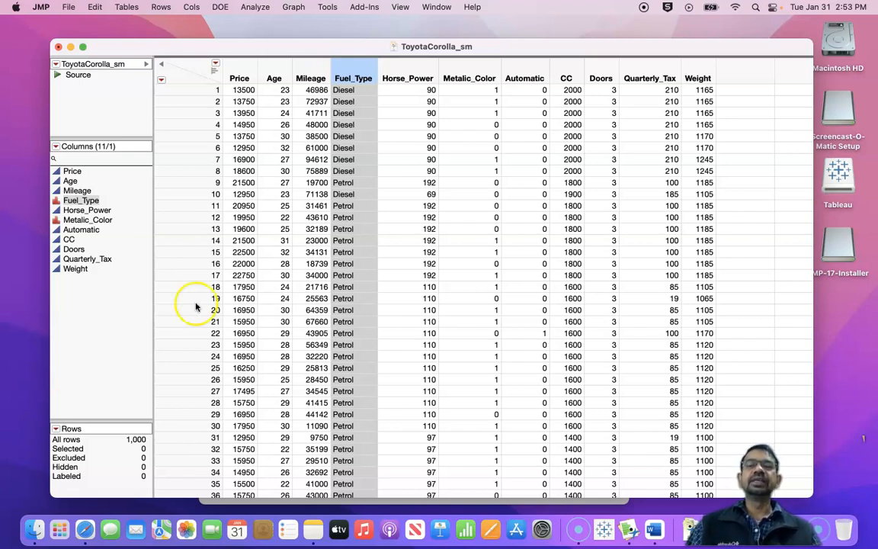
# Step: Start a Make Validation Column analysis for the Toyota Corolla data without assigning any stratification, grouping or cutpoint columns
pyautogui.click(260, 9)
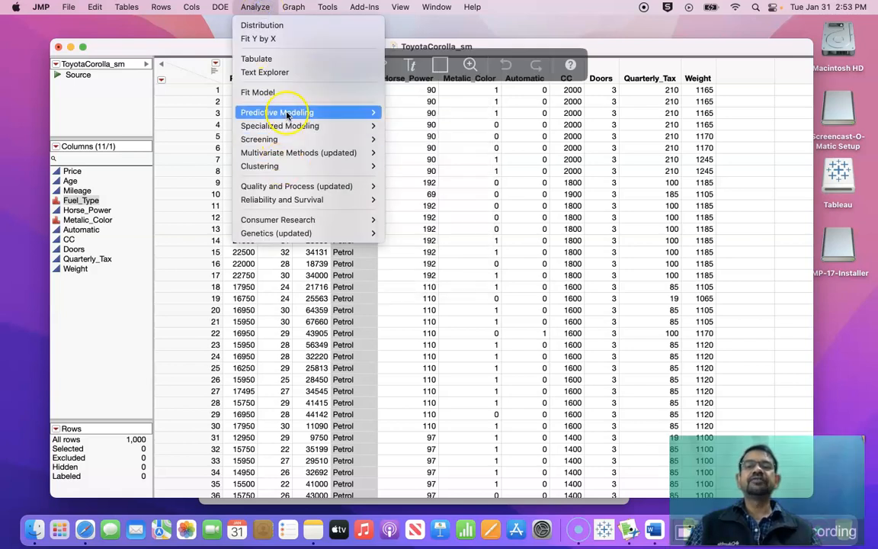
pyautogui.moveTo(281, 114)
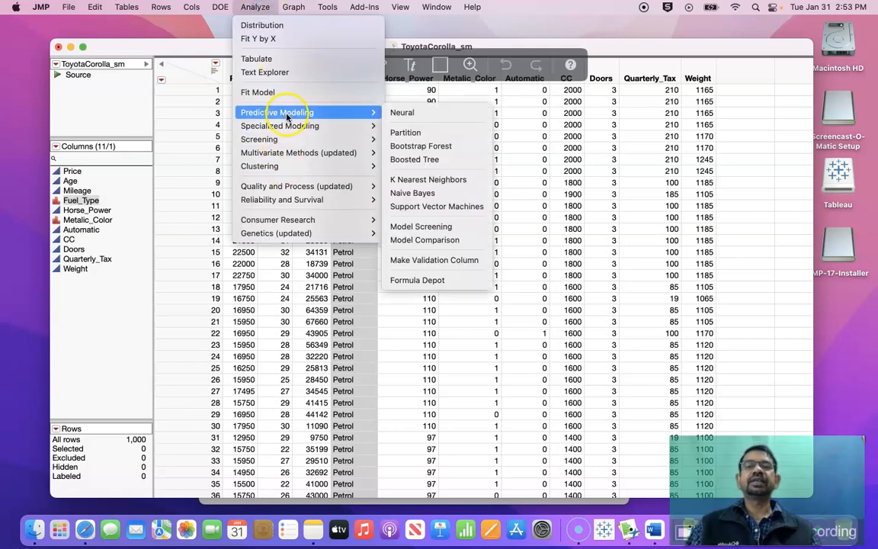
pyautogui.click(427, 261)
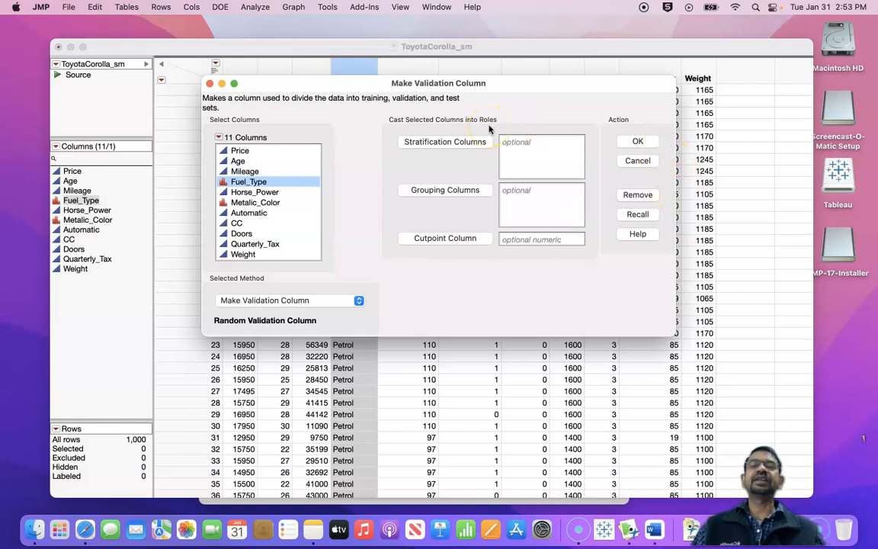
pyautogui.click(640, 140)
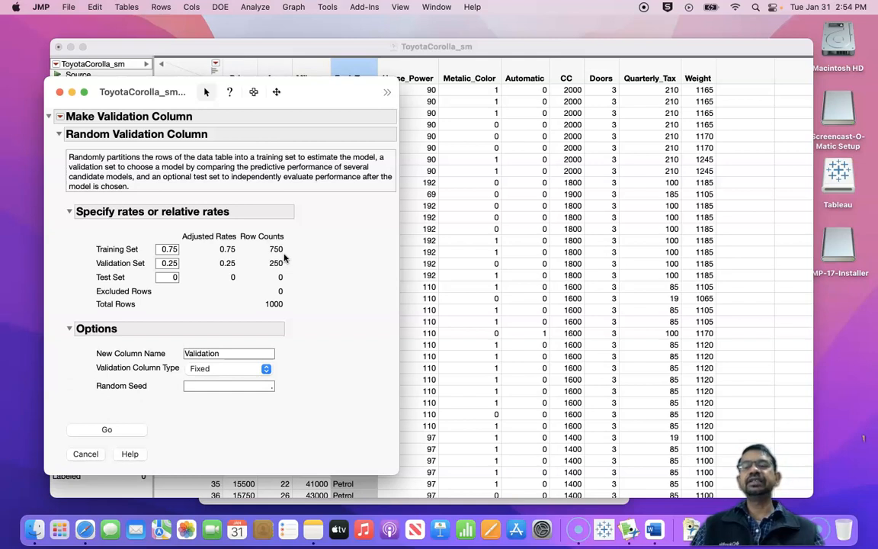
# Step: Set the partition rates to 0.6 for the training set, 0.2 for the validation set and 0.2 for the test set
pyautogui.doubleClick(170, 249)
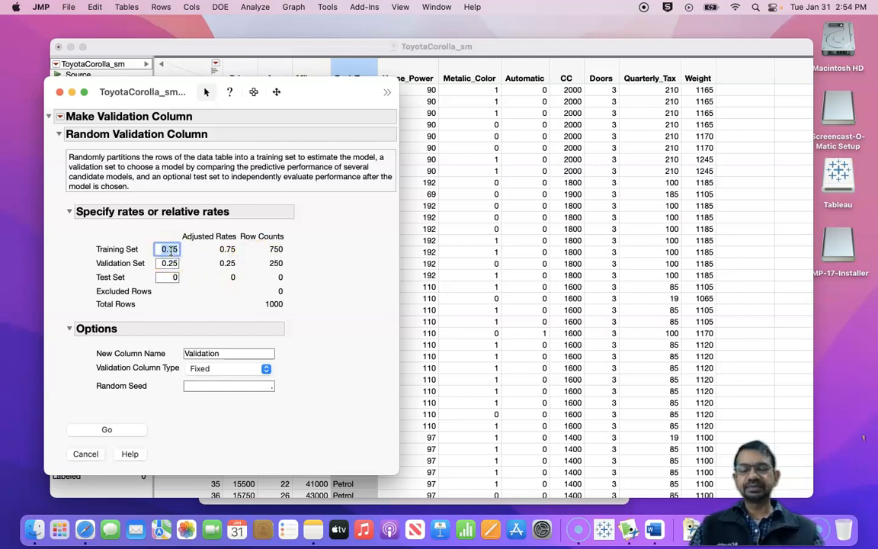
pyautogui.write('0.')
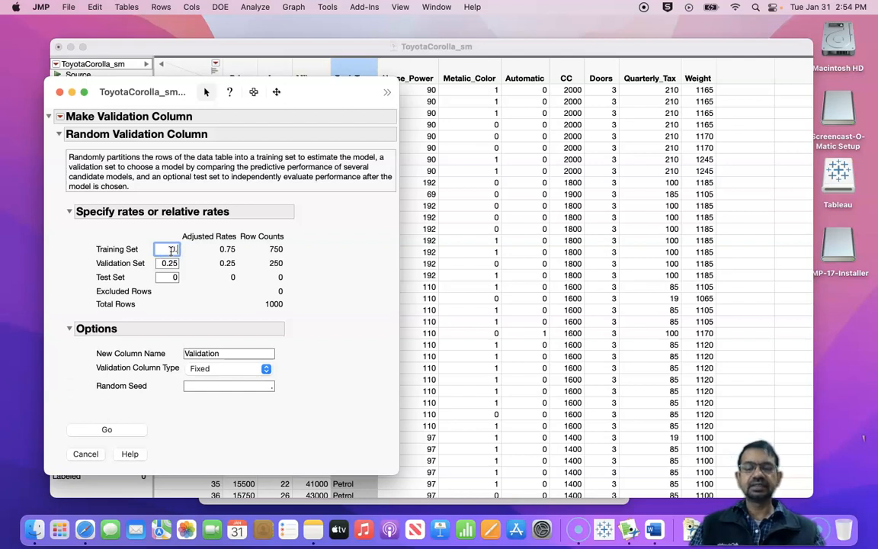
pyautogui.write('6')
pyautogui.doubleClick(173, 263)
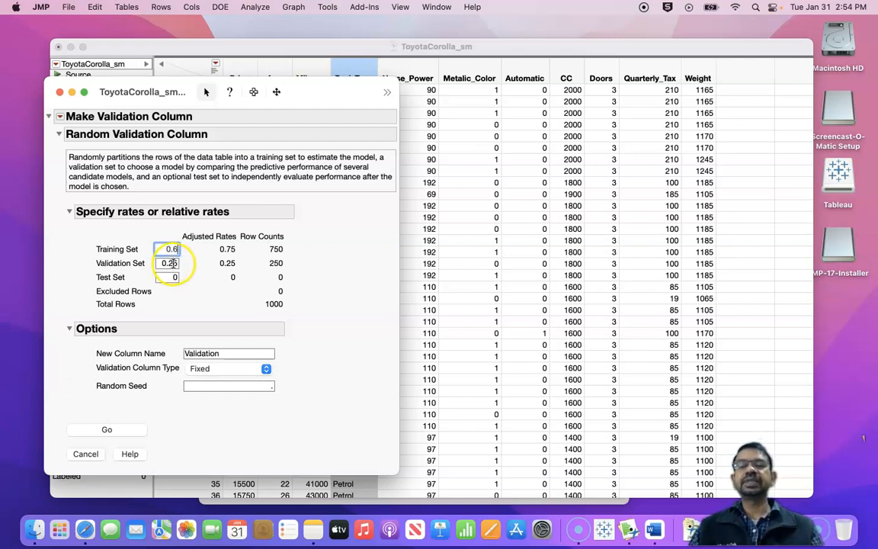
pyautogui.write('0.2')
pyautogui.doubleClick(182, 277)
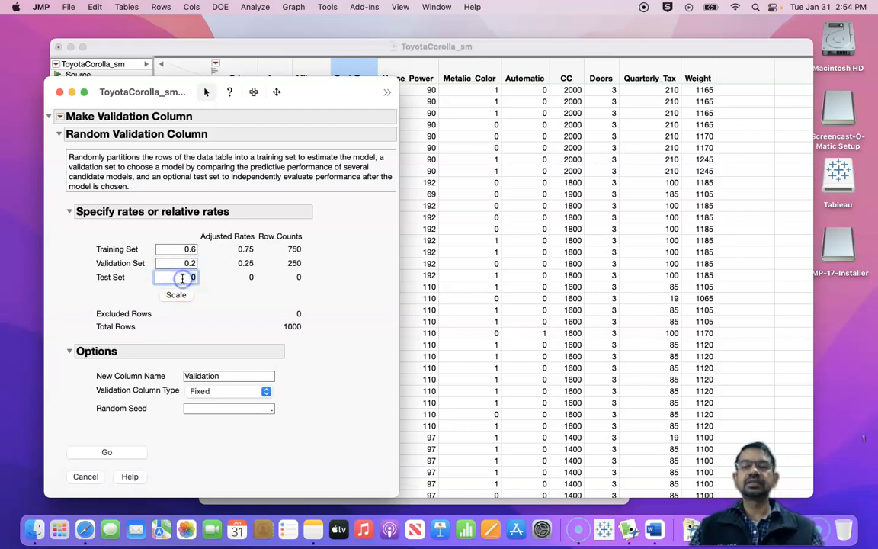
pyautogui.write('0.2')
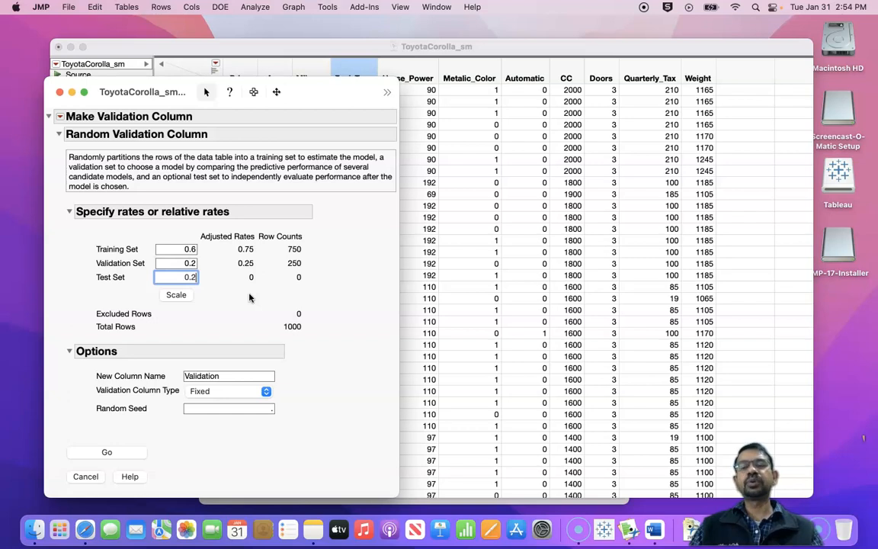
pyautogui.click(315, 262)
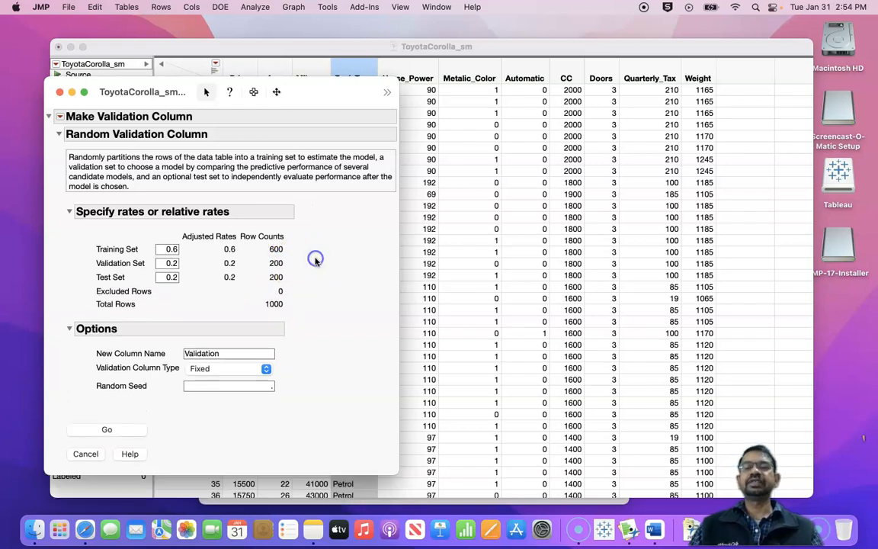
# Step: Set the random seed to 9876, generate the fixed Validation column and look over its row assignments
pyautogui.click(196, 386)
pyautogui.write('98')
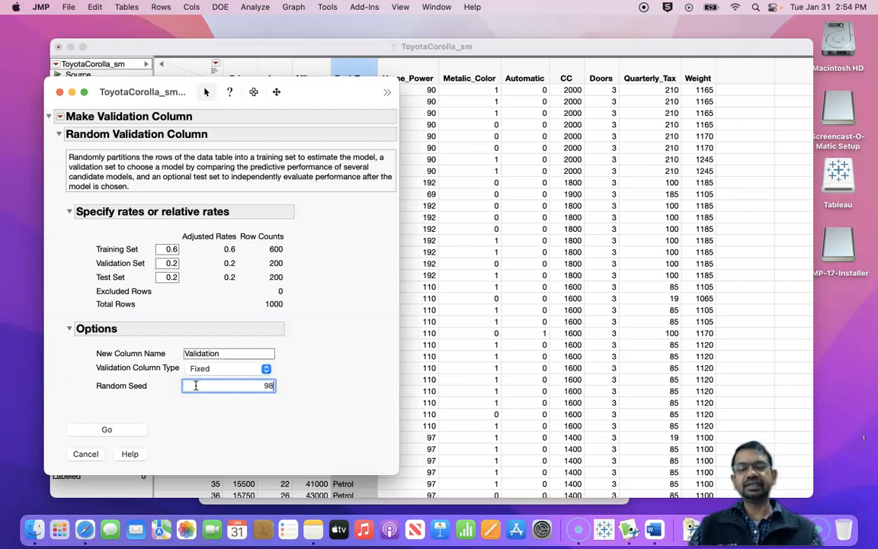
pyautogui.write('76')
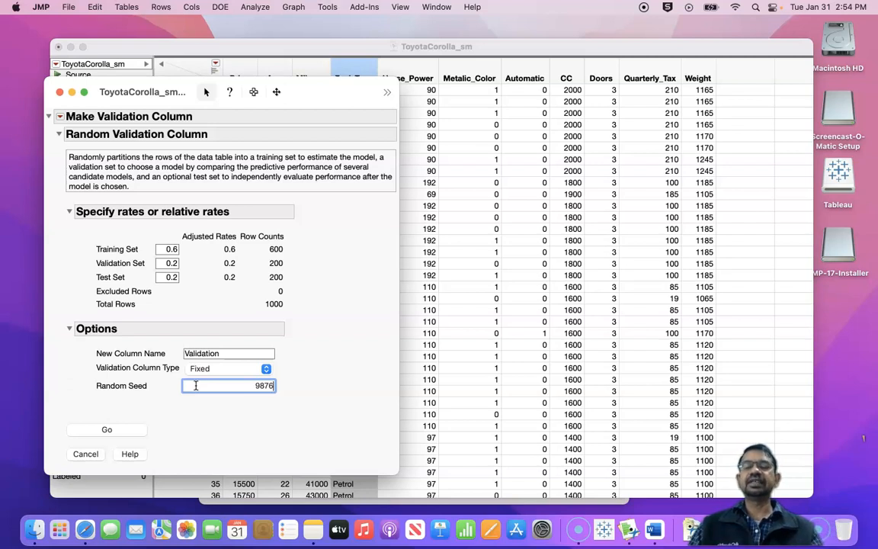
pyautogui.click(111, 429)
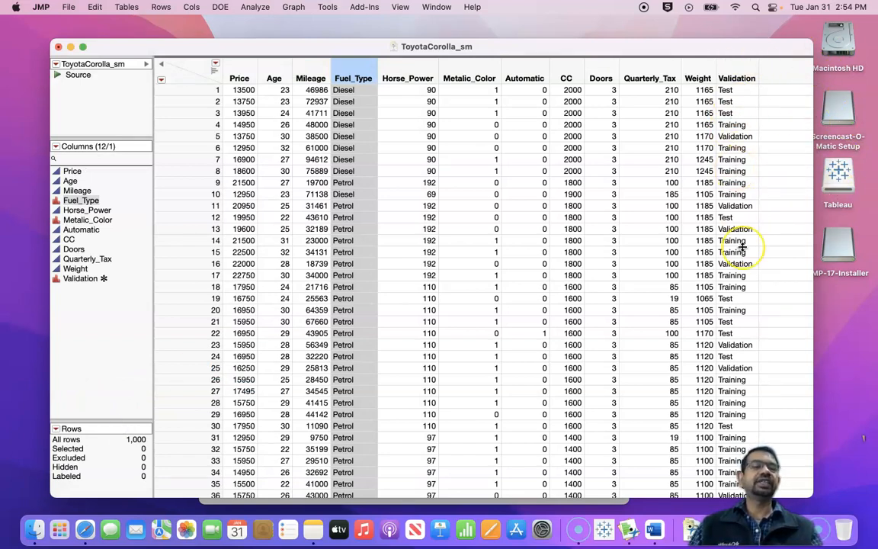
pyautogui.scroll(-3, 742, 246)
pyautogui.scroll(3, 741, 247)
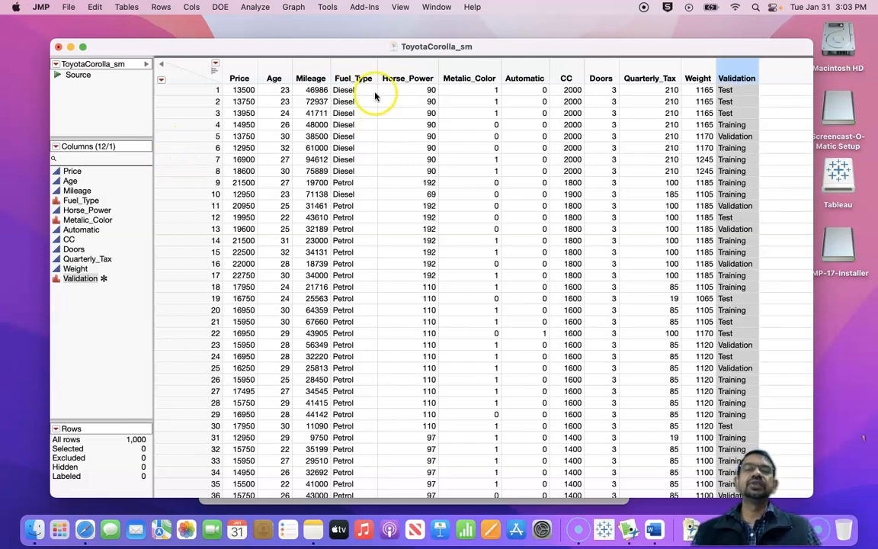
# Step: Start a Fit Model specification and assign Price as the Y response
pyautogui.click(250, 9)
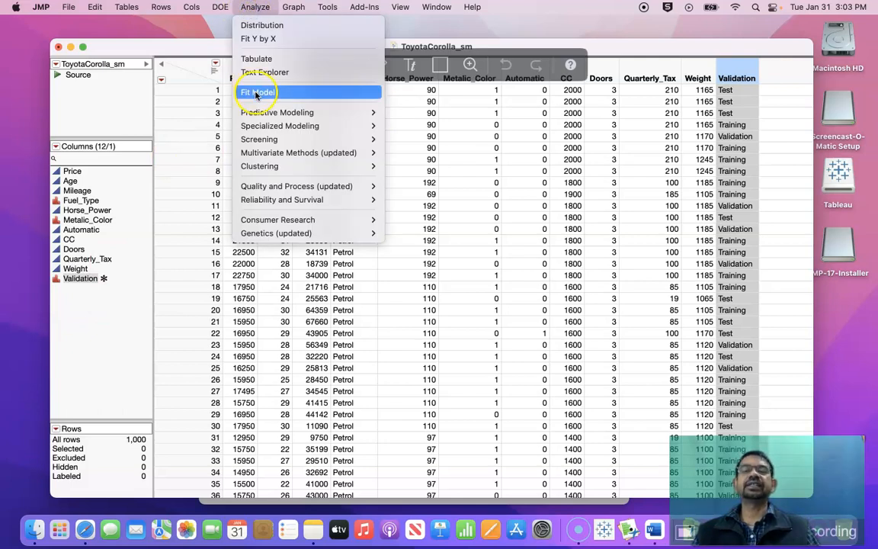
pyautogui.moveTo(257, 115)
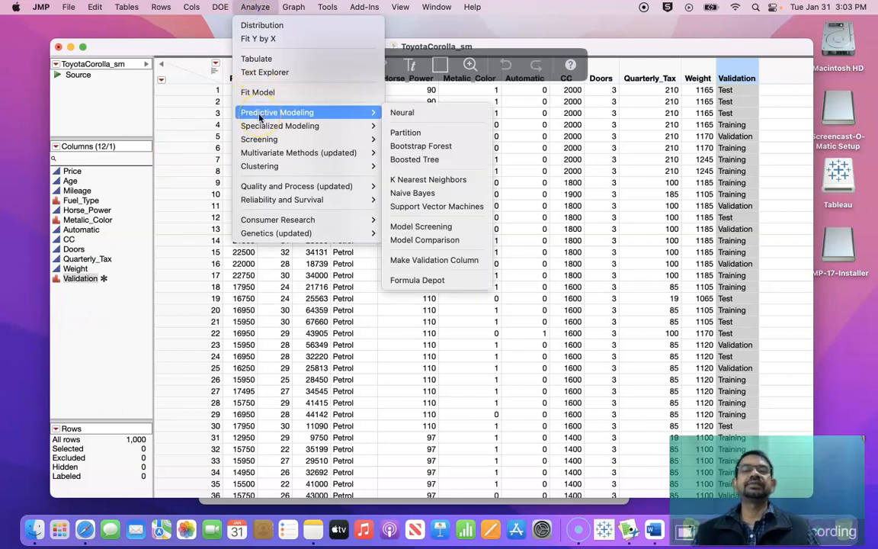
pyautogui.click(257, 93)
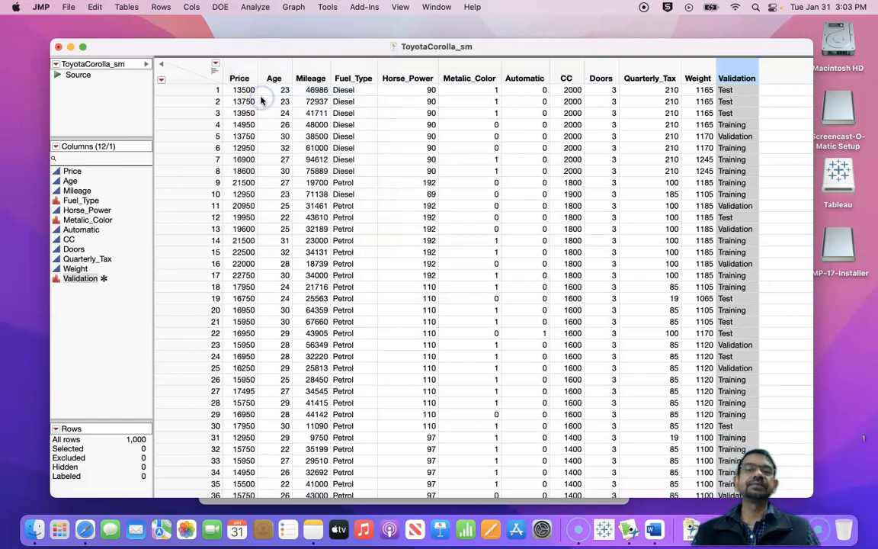
pyautogui.click(74, 103)
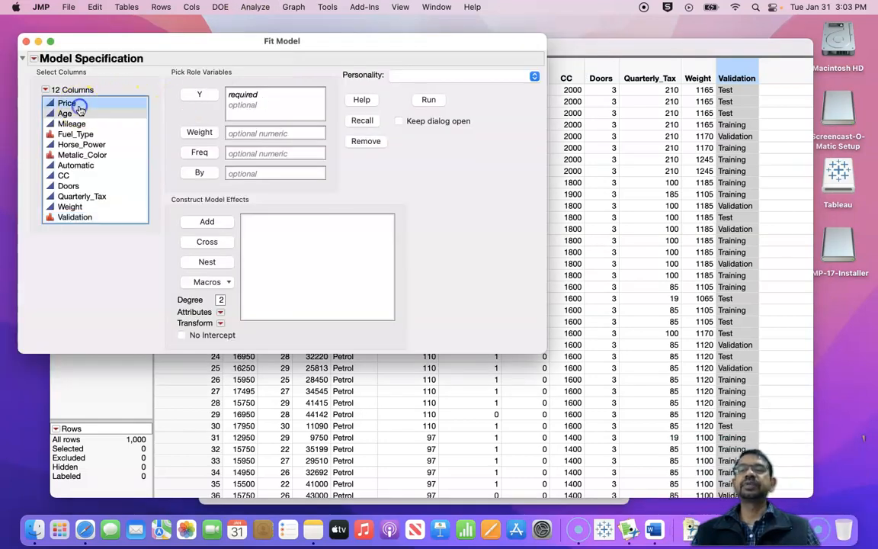
pyautogui.click(190, 94)
# Step: Add the columns from Age through Weight as model effects and assign Validation to the validation role
pyautogui.click(67, 113)
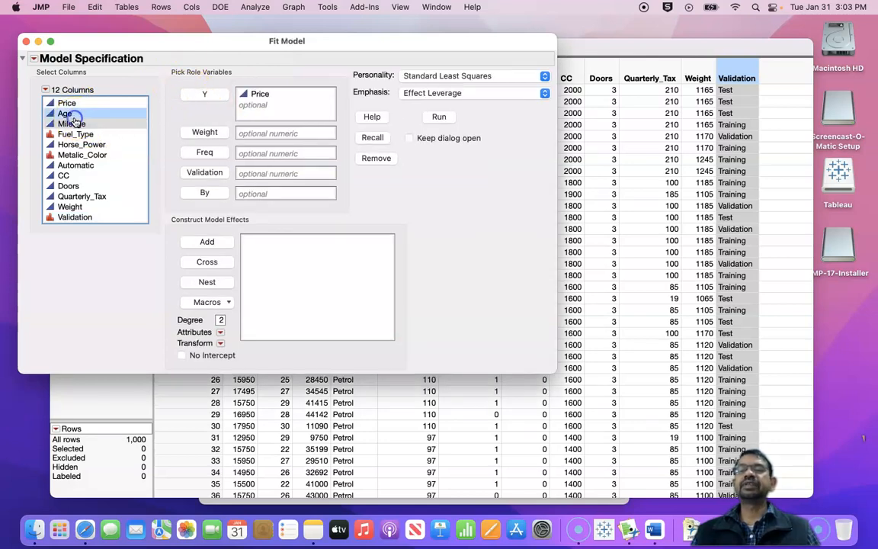
pyautogui.keyDown('shift'); pyautogui.click(73, 206); pyautogui.keyUp('shift')
pyautogui.click(206, 242)
pyautogui.click(81, 218)
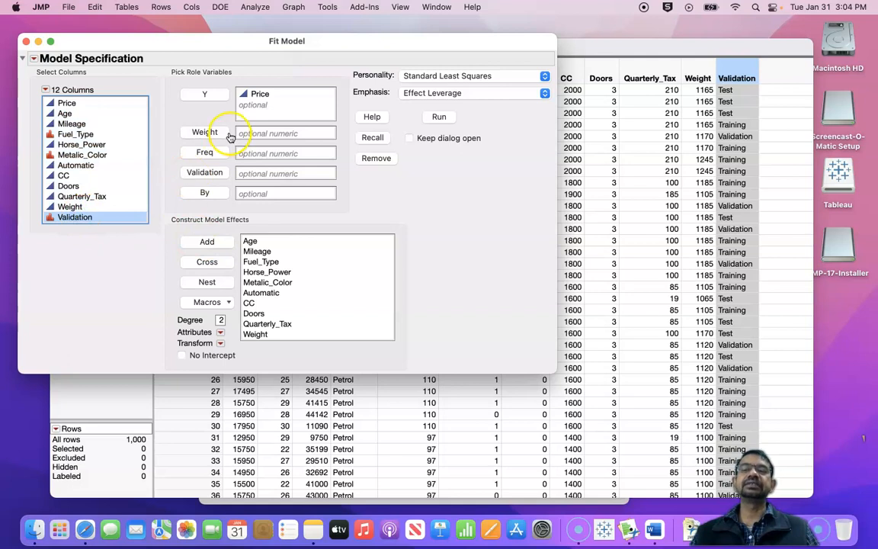
pyautogui.click(213, 173)
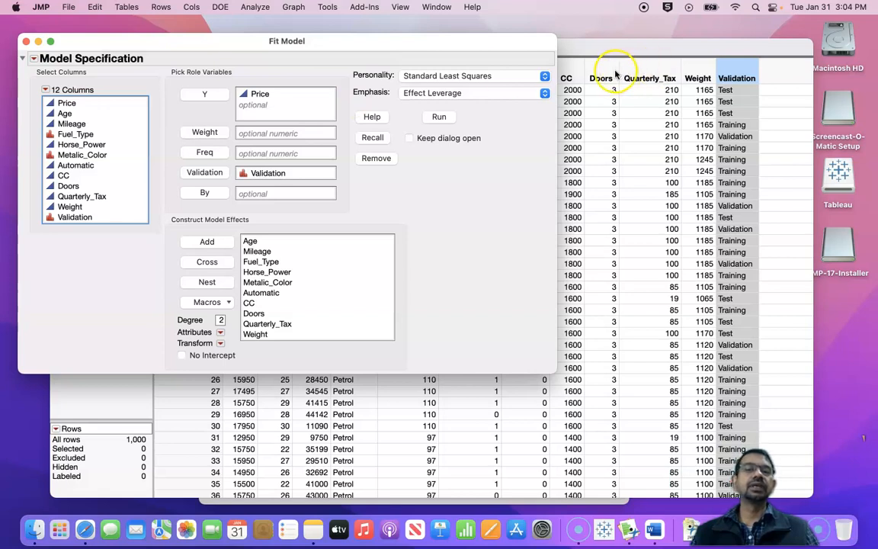
# Step: Change the model personality to Stepwise and run the model specification
pyautogui.click(546, 77)
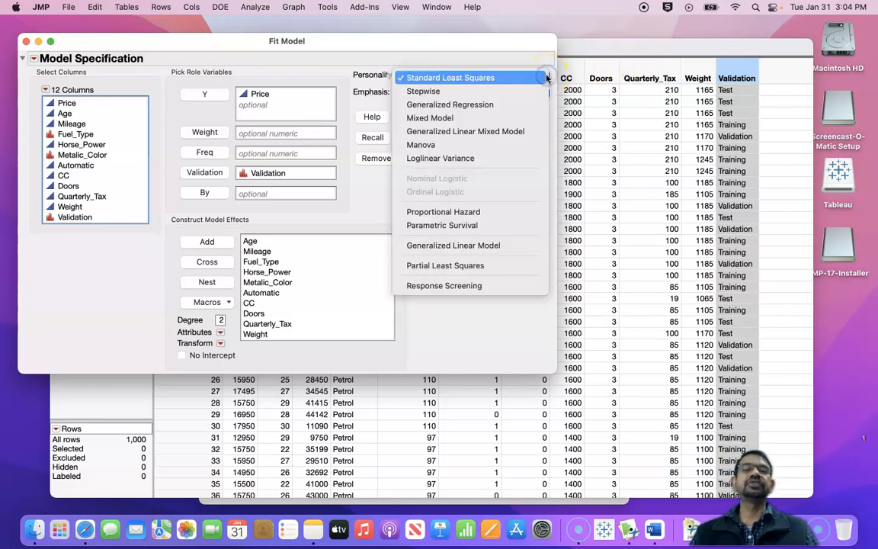
pyautogui.click(489, 91)
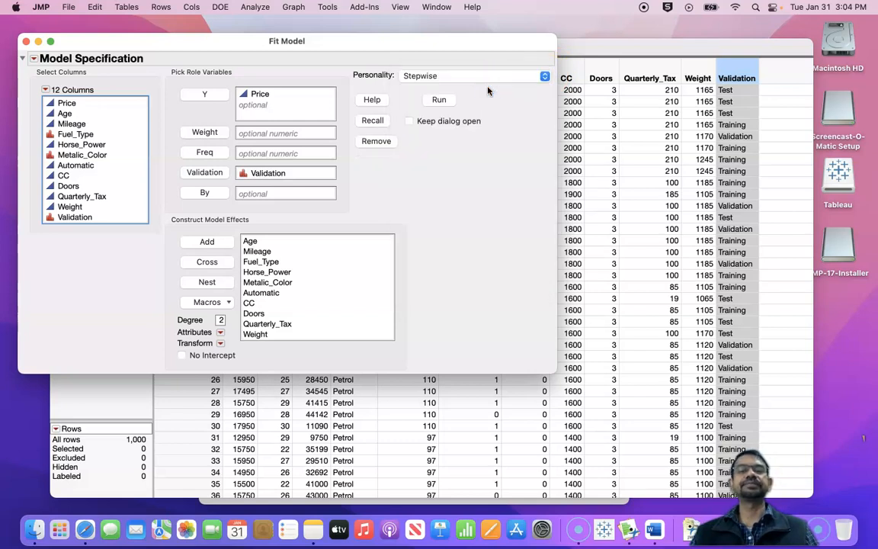
pyautogui.click(440, 101)
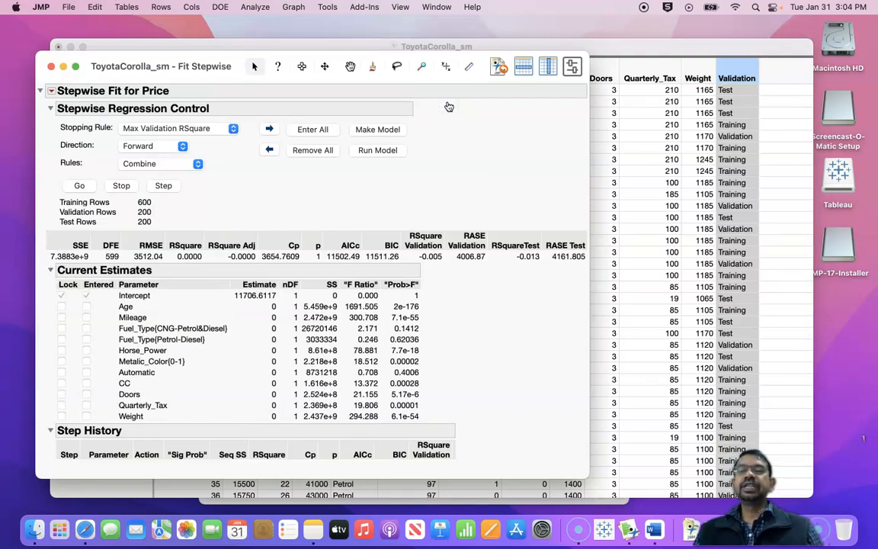
# Step: Run the stepwise selection for Price with the Forward direction, and review the current estimates and step history
pyautogui.click(182, 146)
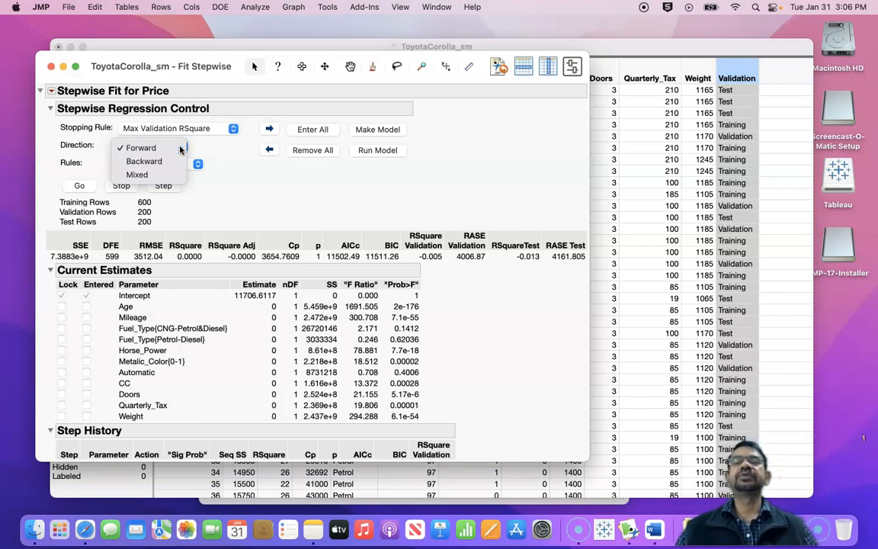
pyautogui.click(180, 149)
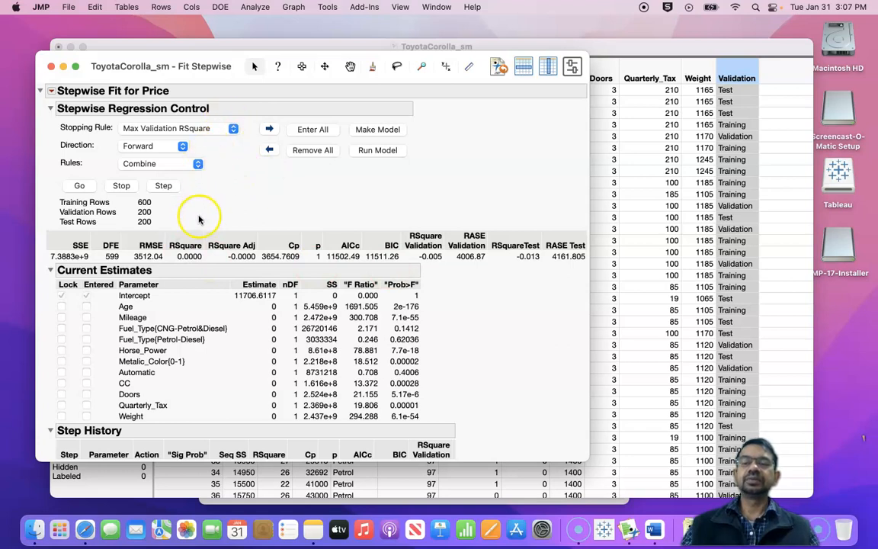
pyautogui.click(80, 187)
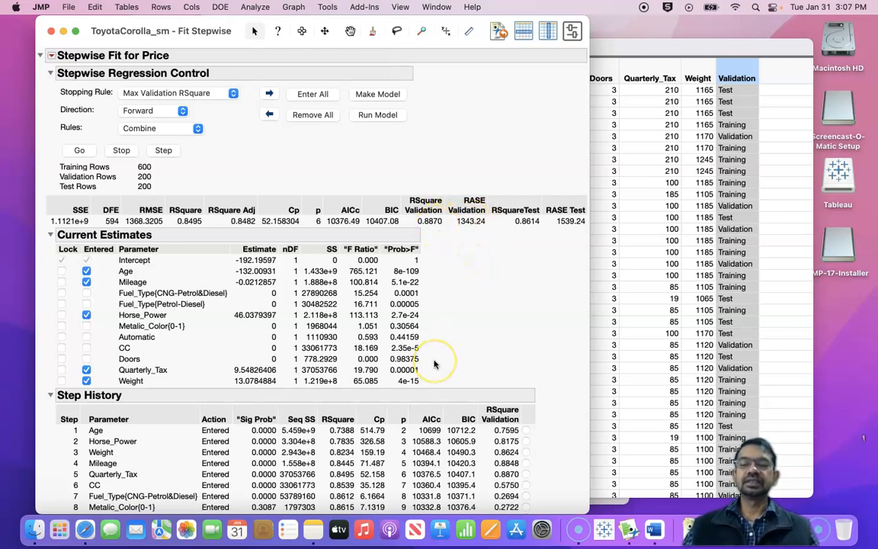
pyautogui.scroll(-3, 435, 364)
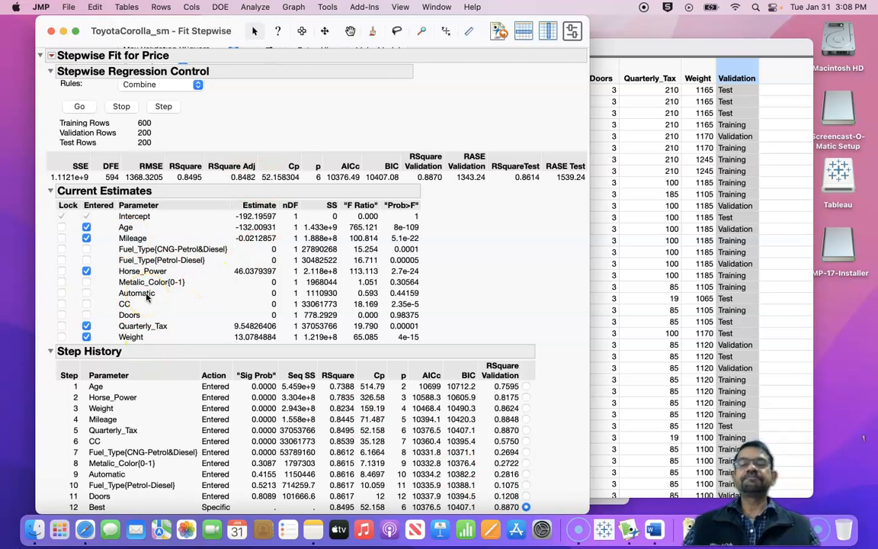
pyautogui.scroll(2, 147, 297)
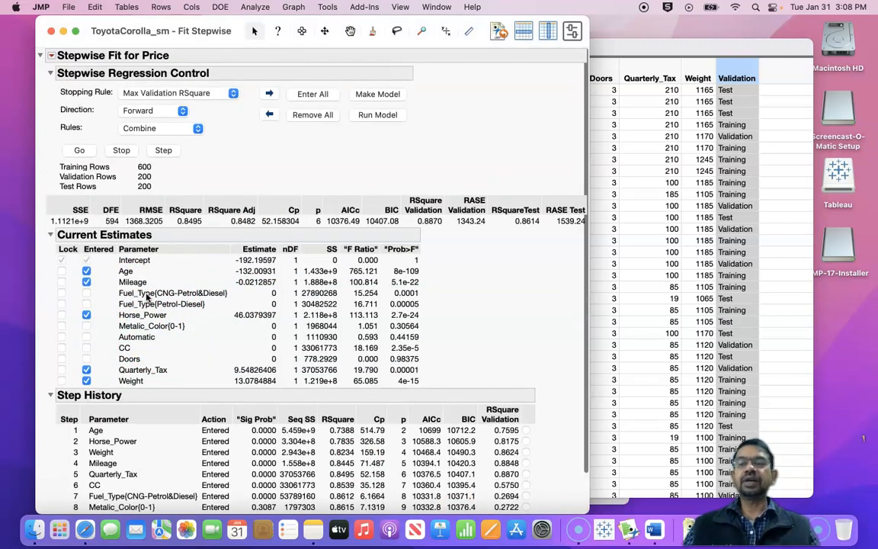
pyautogui.scroll(-2, 147, 297)
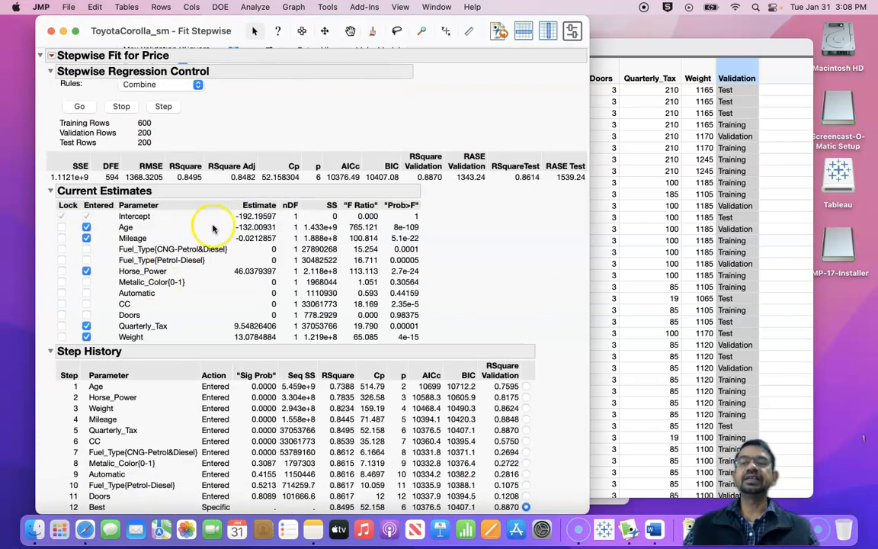
pyautogui.scroll(2, 191, 201)
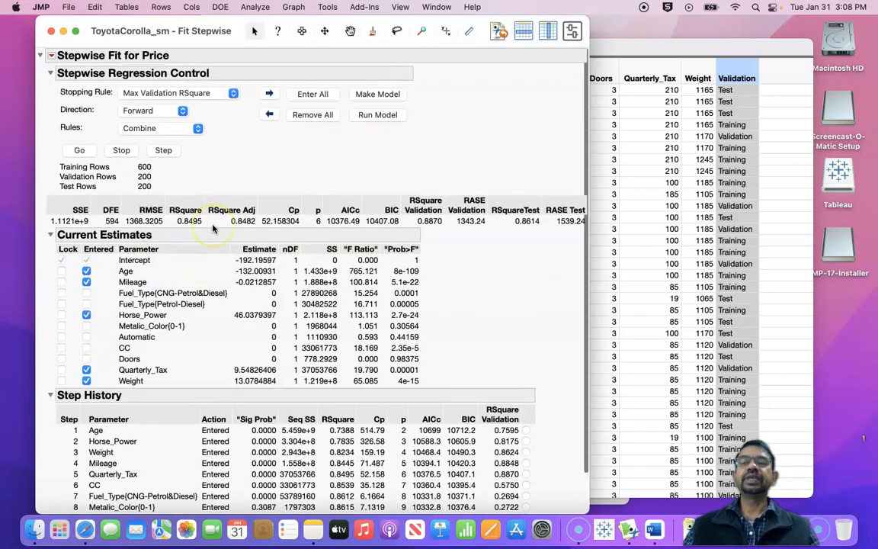
# Step: Make a model from the stepwise-selected effects and run it with the Standard Least Squares personality
pyautogui.click(385, 99)
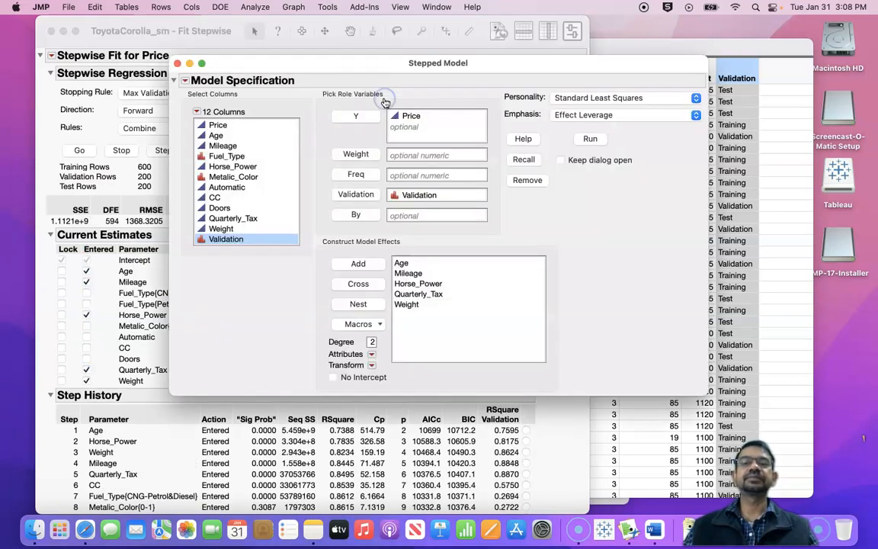
pyautogui.click(429, 274)
pyautogui.click(449, 284)
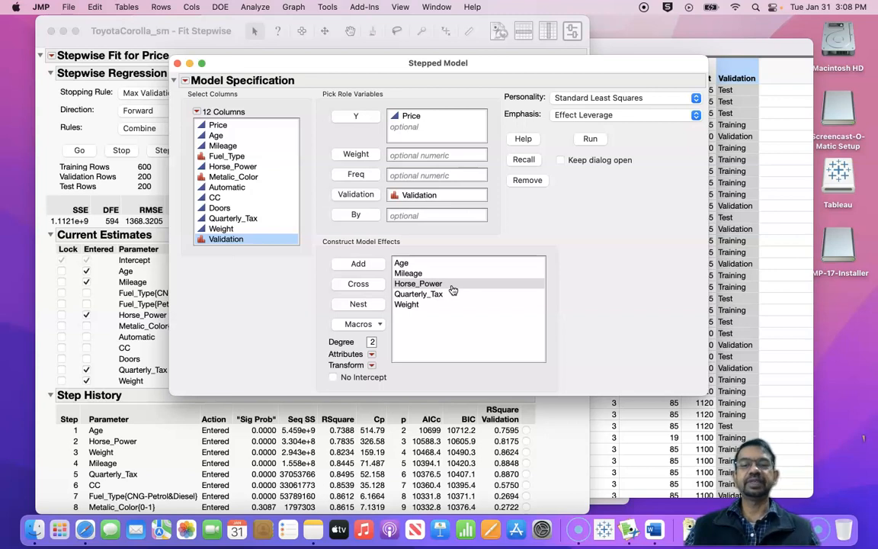
pyautogui.click(591, 139)
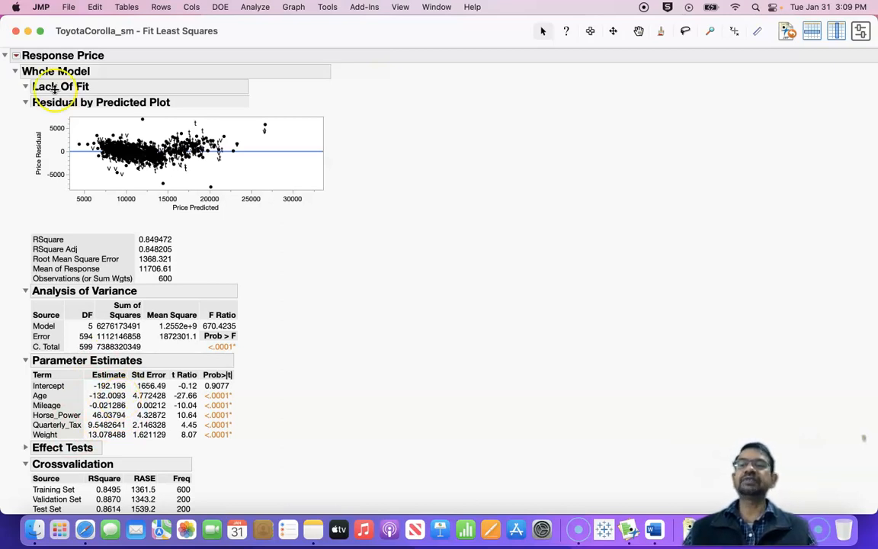
# Step: Show the prediction expression for the Price model fitted with the Validation column
pyautogui.click(16, 57)
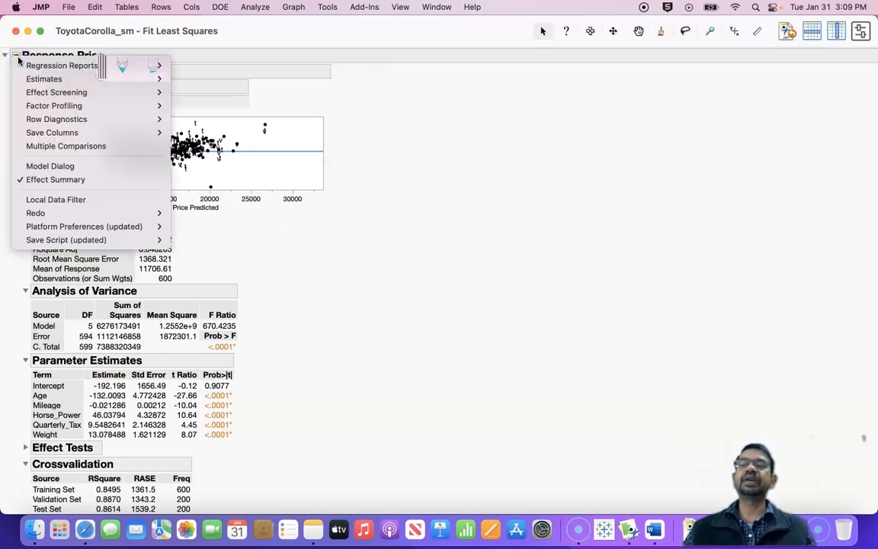
pyautogui.moveTo(74, 80)
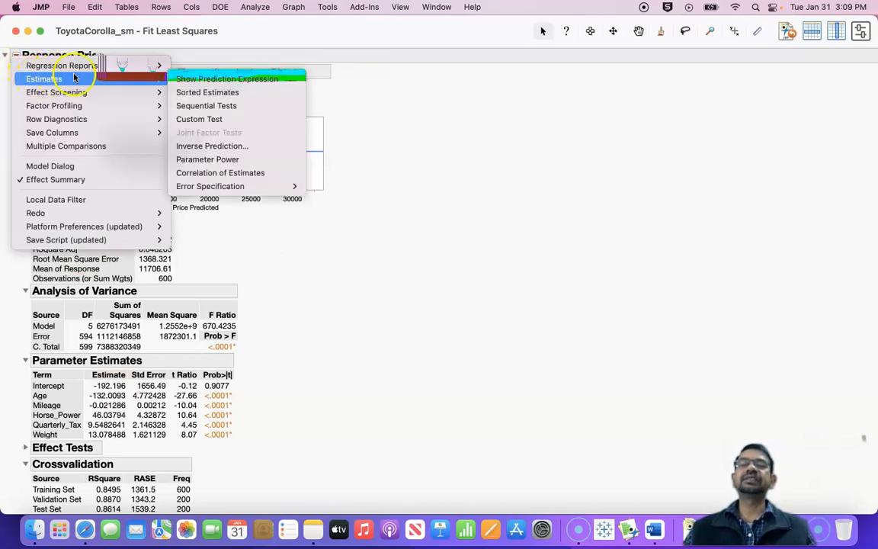
pyautogui.click(202, 82)
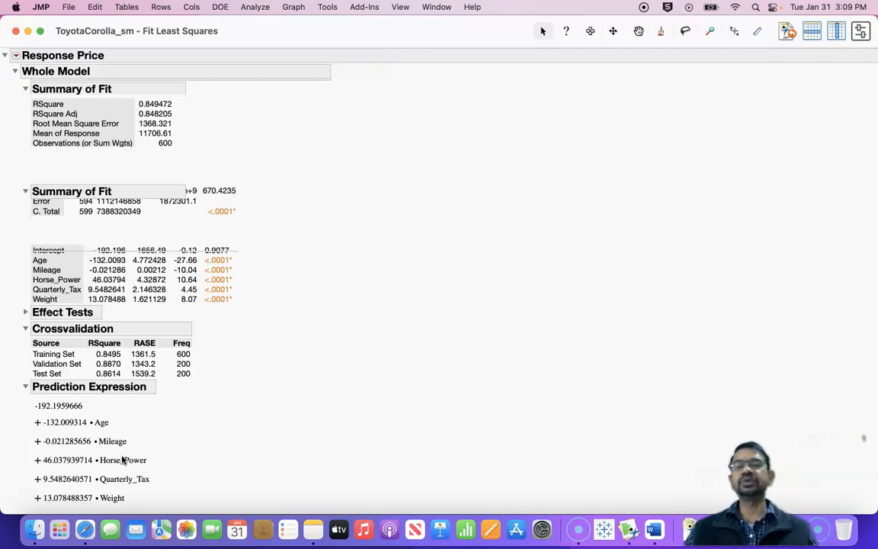
# Step: Relaunch the Price analysis, remove Validation from the validation role, and run the Standard Least Squares model on all the data
pyautogui.scroll(15, 122, 458)
pyautogui.click(105, 436)
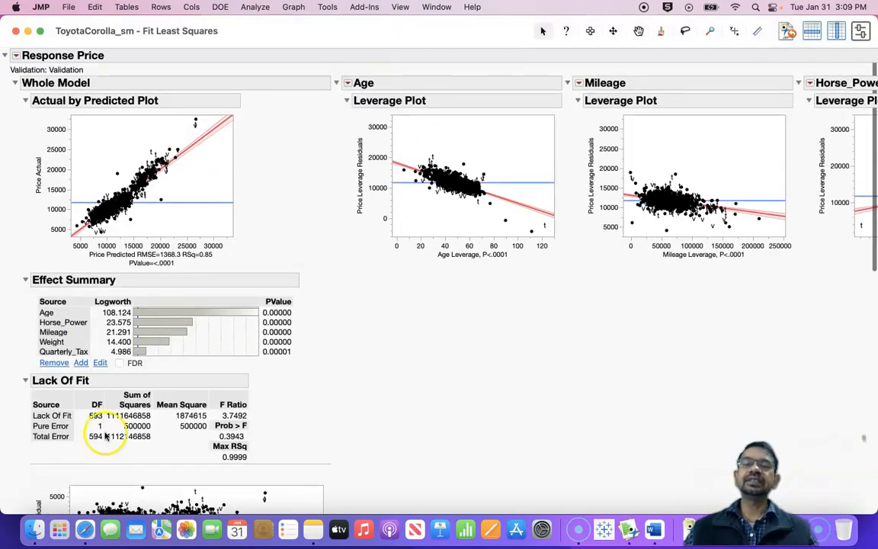
pyautogui.click(17, 56)
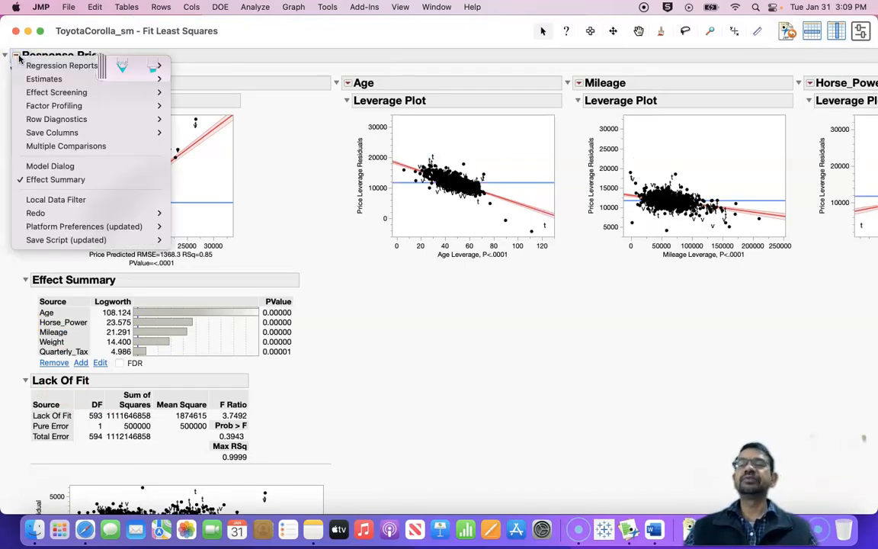
pyautogui.moveTo(42, 213)
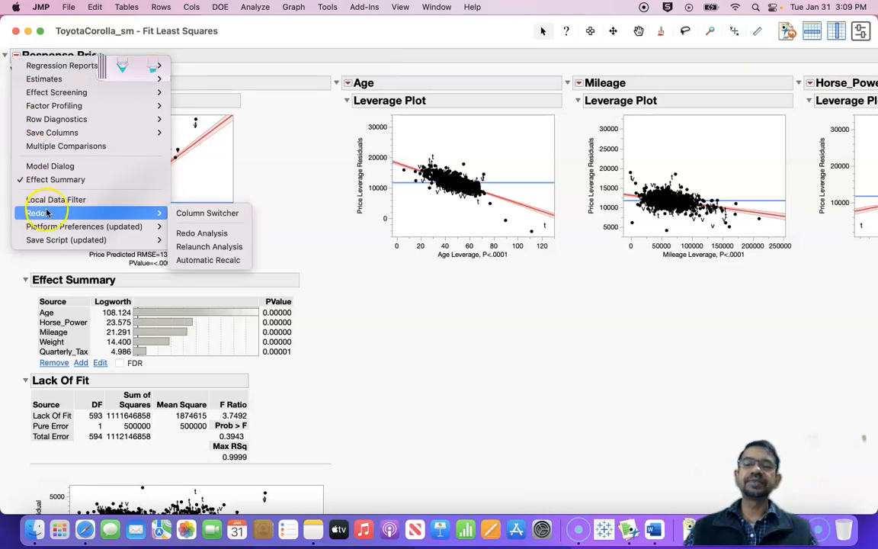
pyautogui.click(210, 247)
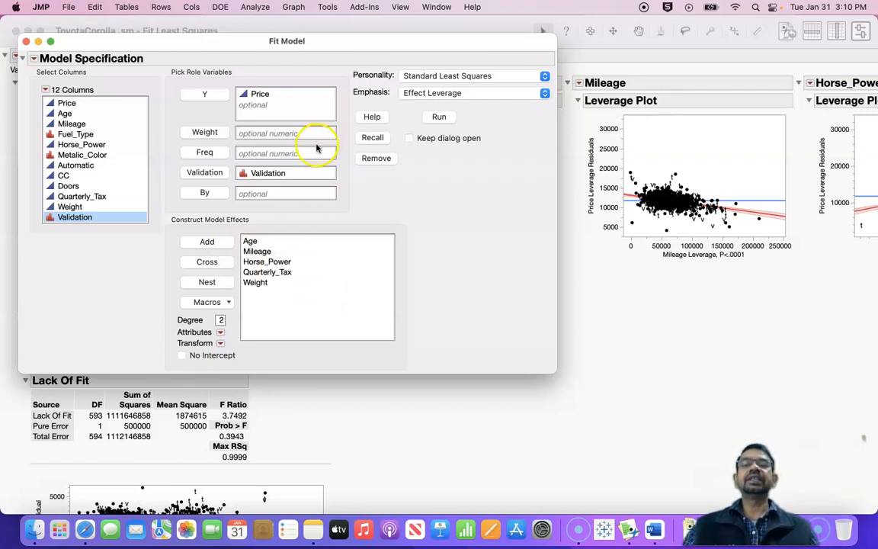
pyautogui.click(298, 173)
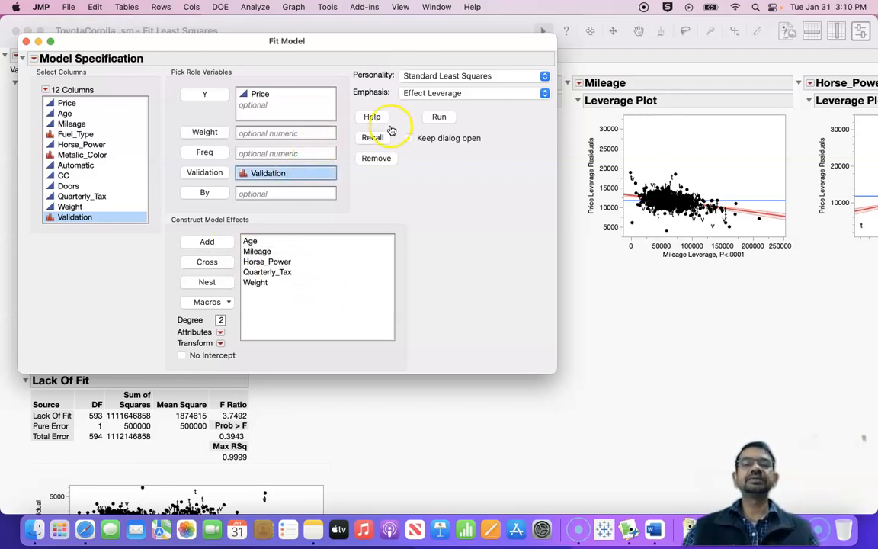
pyautogui.click(373, 159)
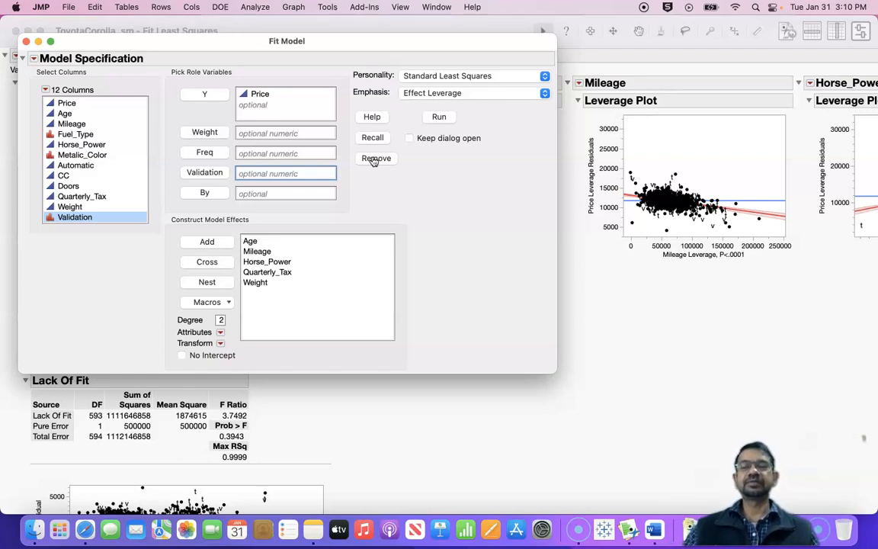
pyautogui.click(445, 120)
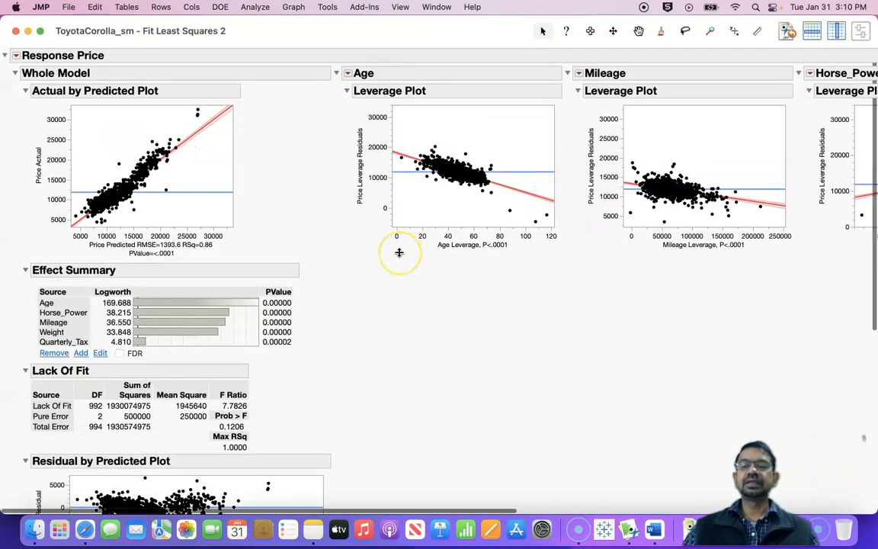
# Step: Show the prediction expression in the report of the model refitted without validation
pyautogui.scroll(-5, 398, 253)
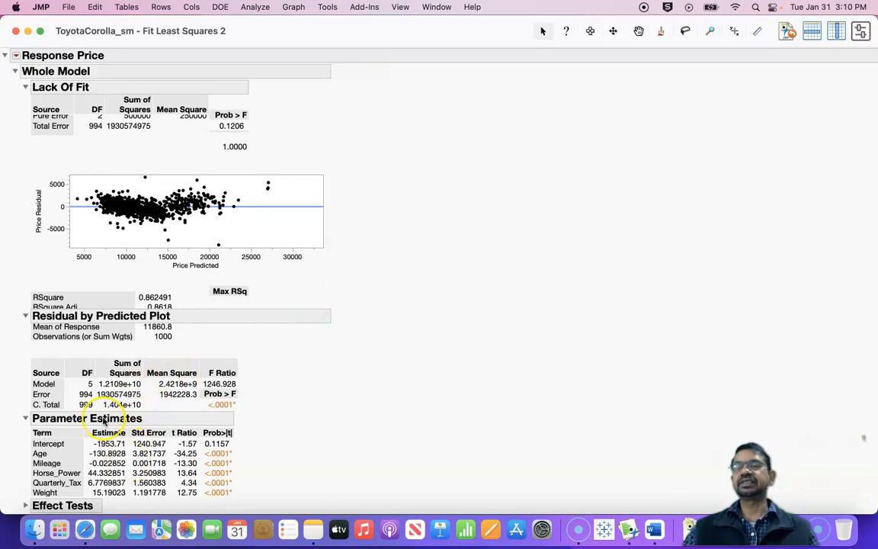
pyautogui.click(16, 56)
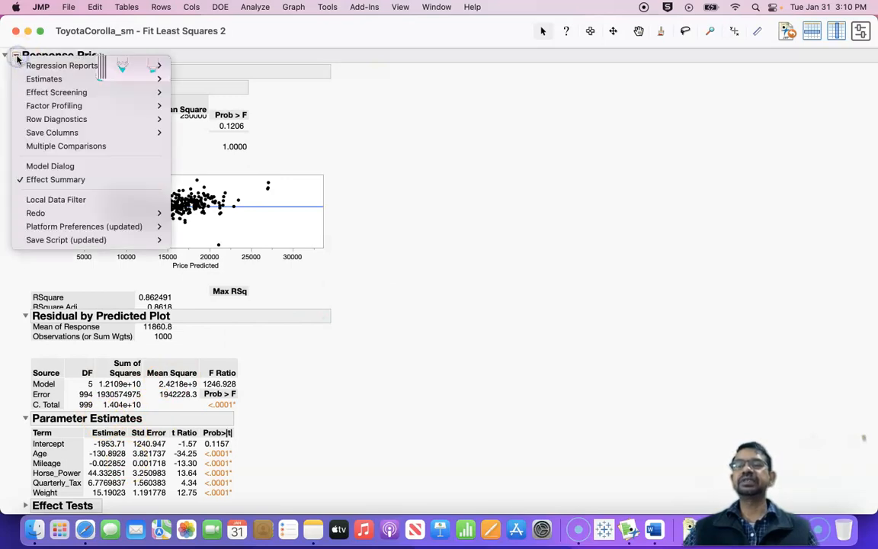
pyautogui.moveTo(114, 77)
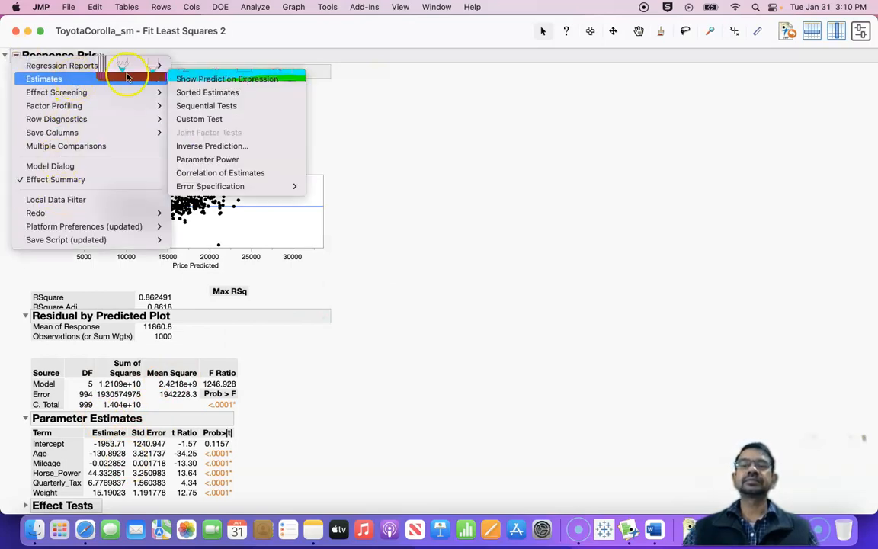
pyautogui.click(195, 79)
# Step: Place the two Fit Least Squares reports side by side and compare their parameter estimates and prediction expressions
pyautogui.moveTo(250, 25); pyautogui.dragTo(469, 35)
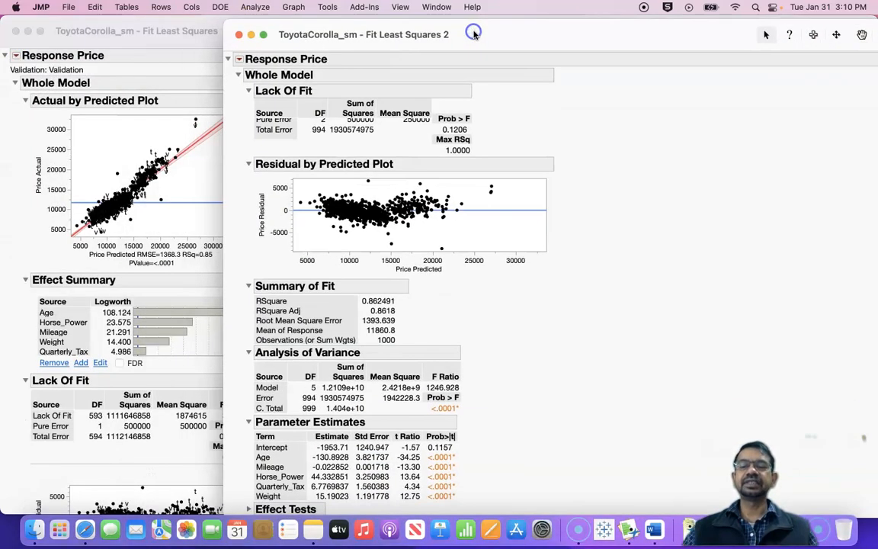
pyautogui.scroll(-3, 161, 295)
pyautogui.scroll(-10, 161, 295)
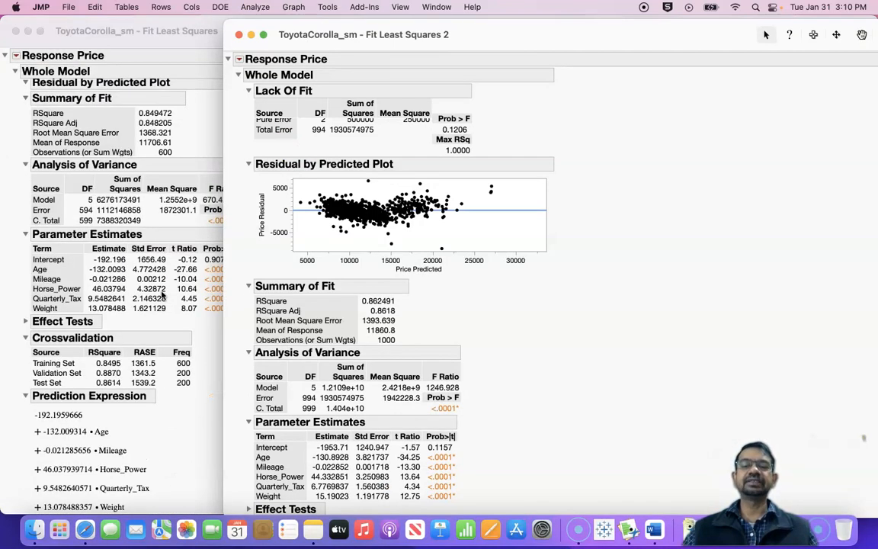
pyautogui.scroll(-3, 425, 358)
pyautogui.scroll(-1, 424, 359)
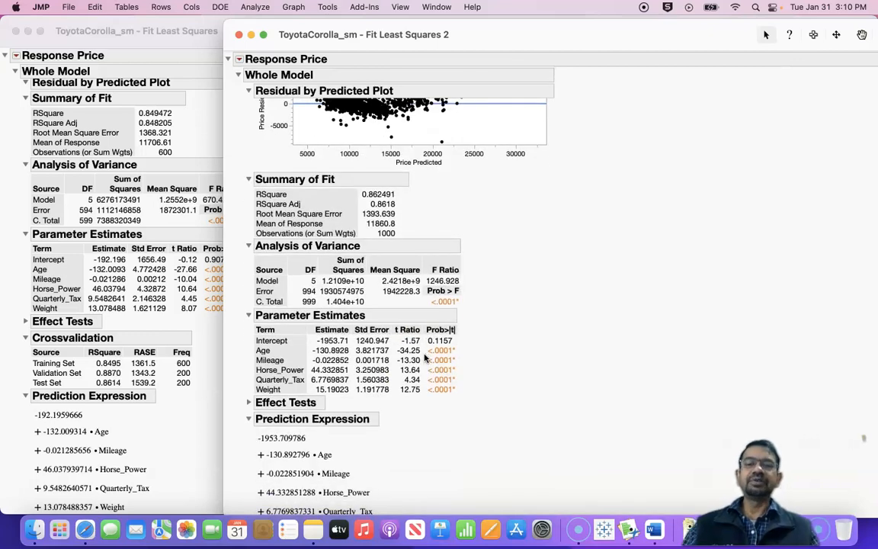